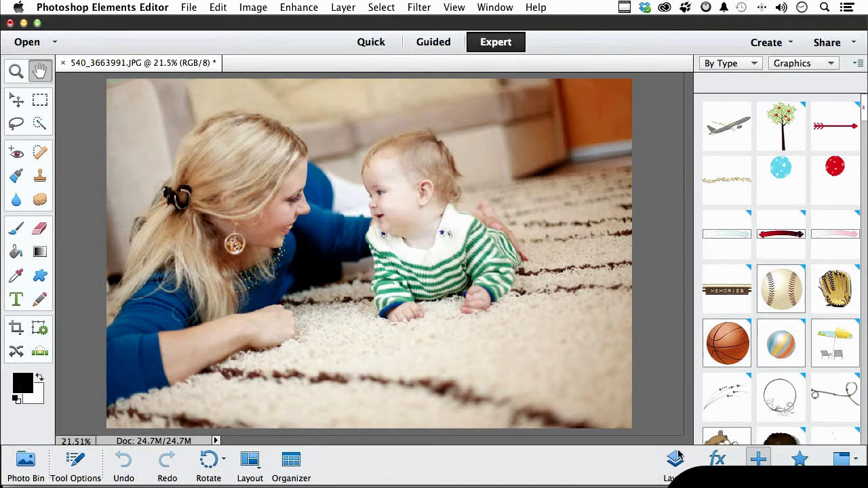
left_click(676, 459)
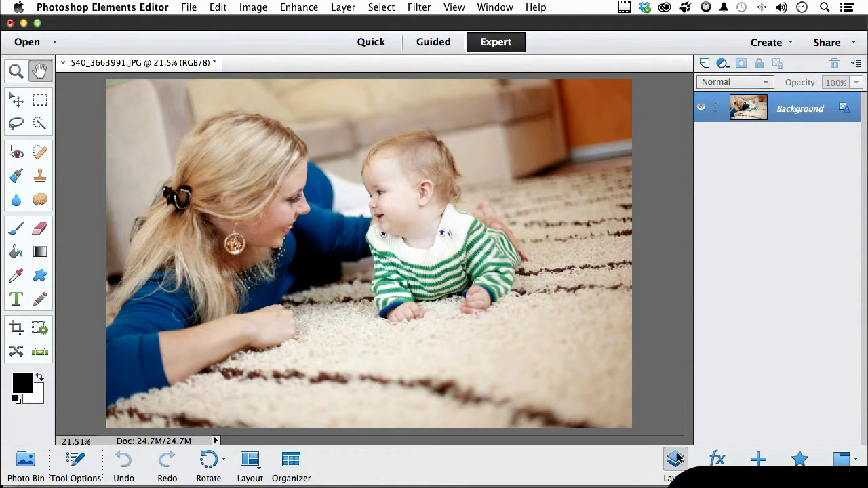
left_click(717, 459)
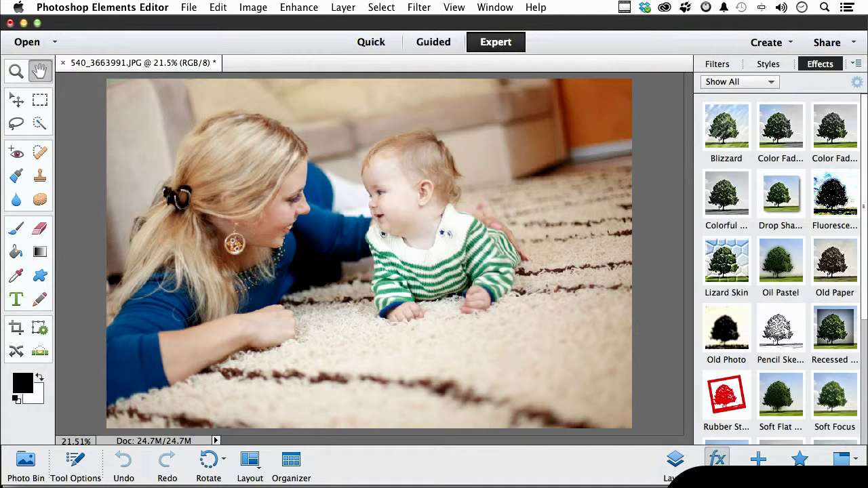
left_click(758, 459)
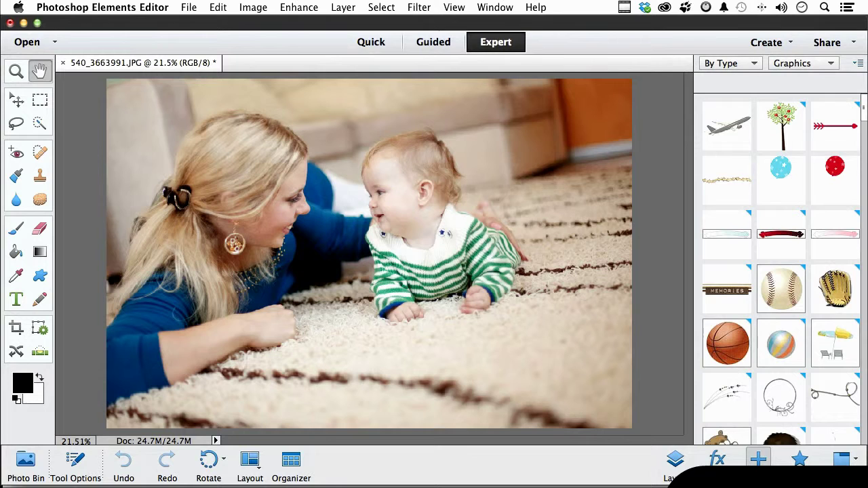
Step: Open the Filter Gallery for the photo and expand the Artistic filter category
left_click(420, 9)
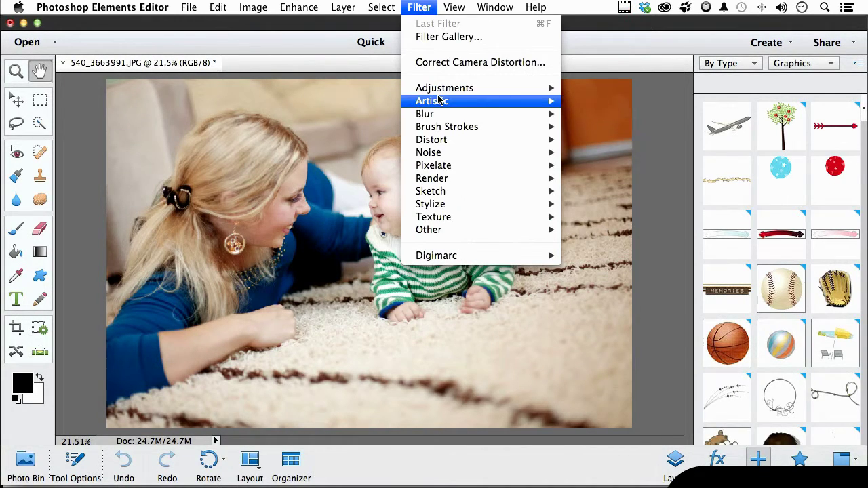
mouse_move(437, 100)
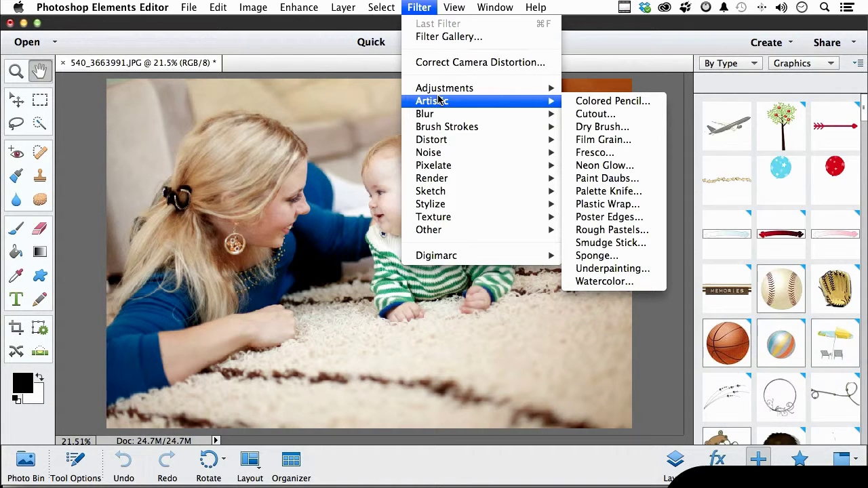
left_click(437, 38)
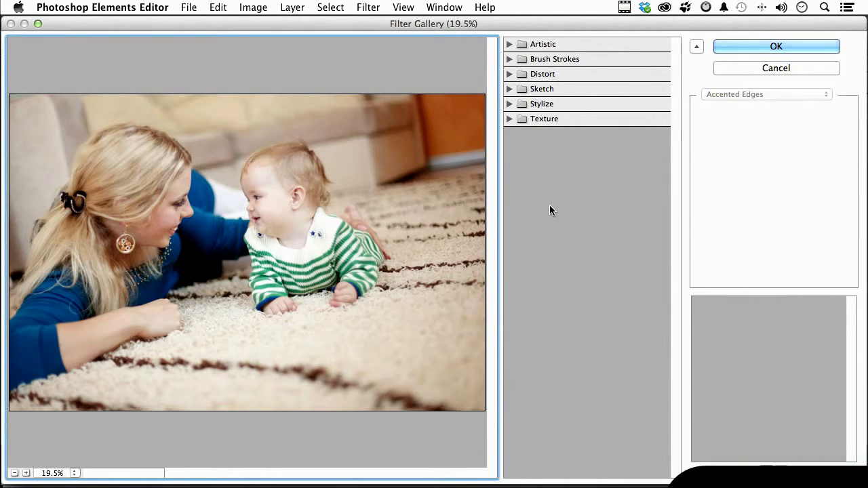
left_click(509, 44)
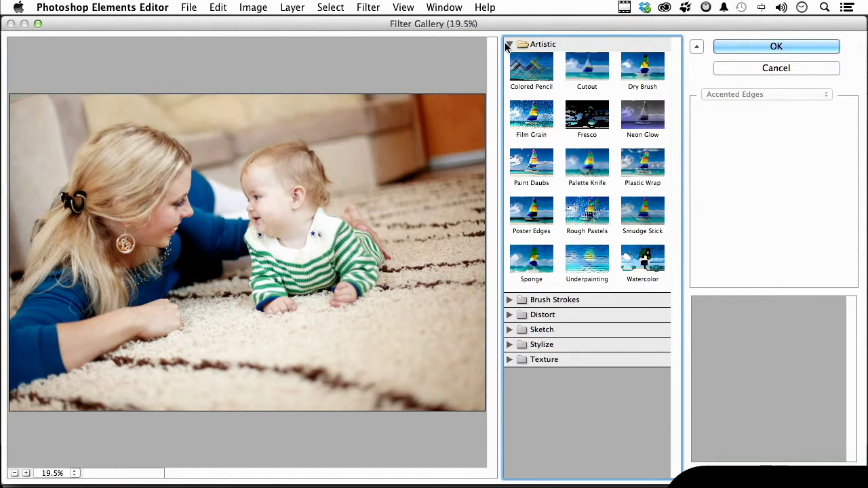
Step: Try the Cutout filter with Number of Levels 8 and Edge Simplicity 1
left_click(586, 73)
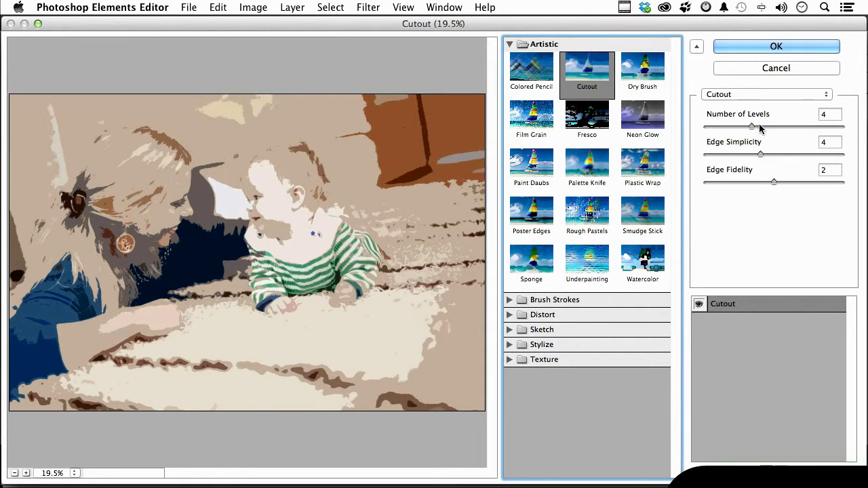
left_click_drag(751, 127, 856, 145)
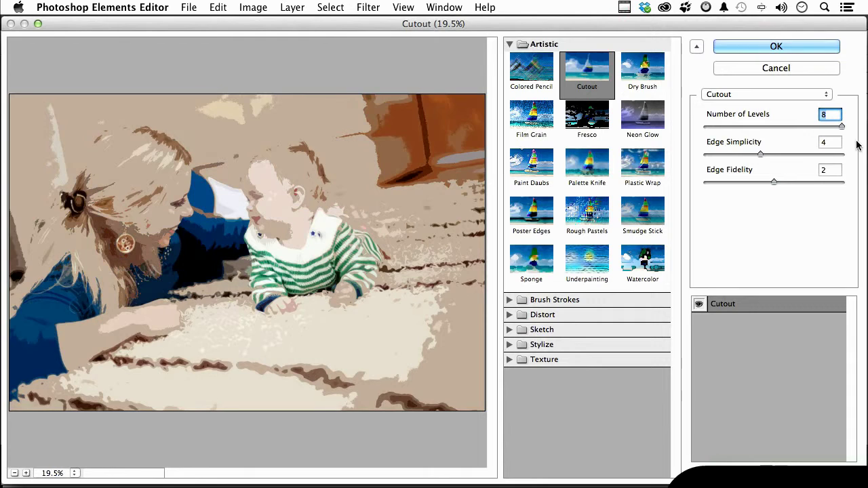
left_click_drag(760, 155, 722, 156)
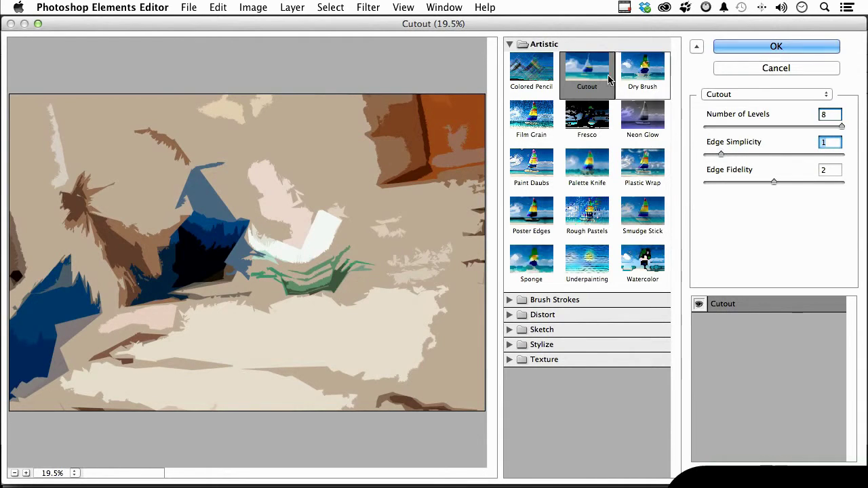
Step: Preview the Fresco, Poster Edges, Smudge Stick and Rough Pastels filters on the photo
left_click(587, 116)
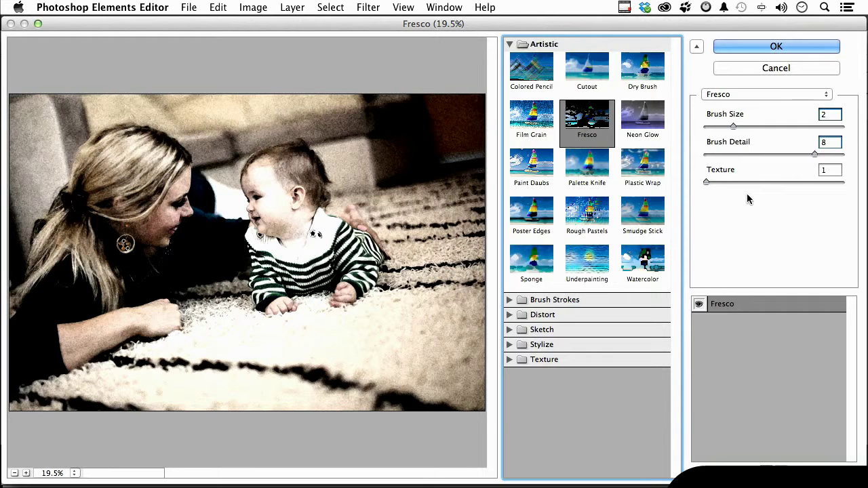
left_click(531, 215)
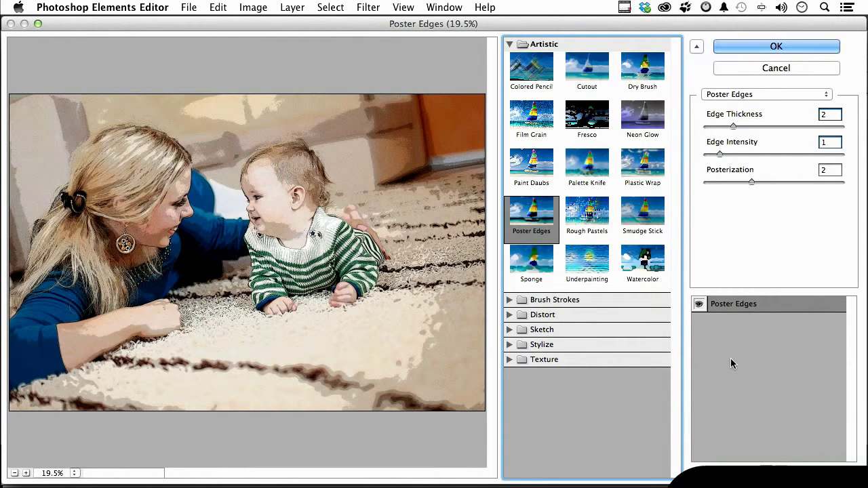
left_click(641, 220)
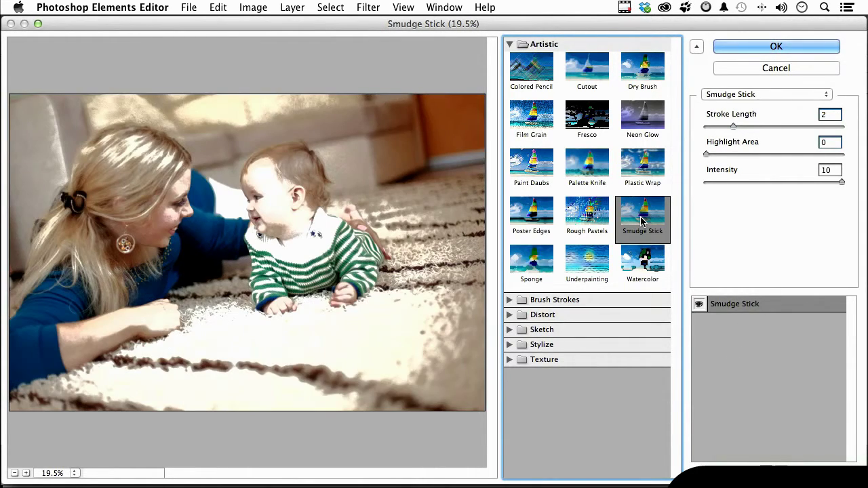
left_click(530, 212)
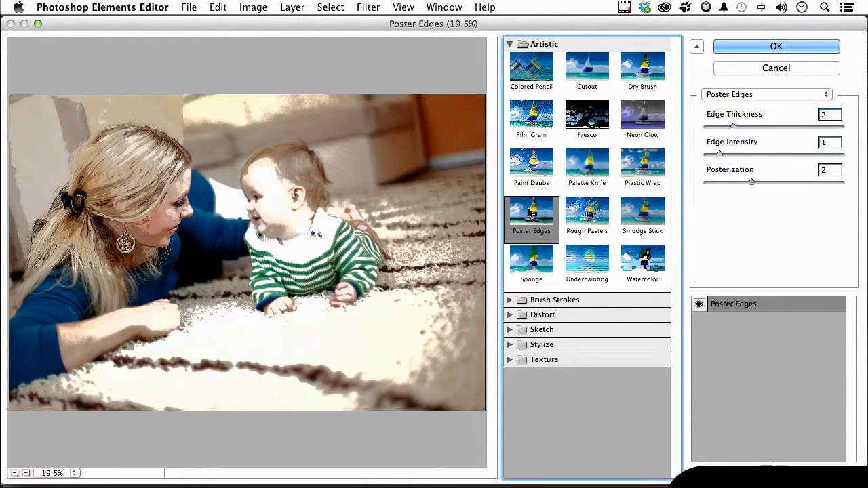
left_click(587, 216)
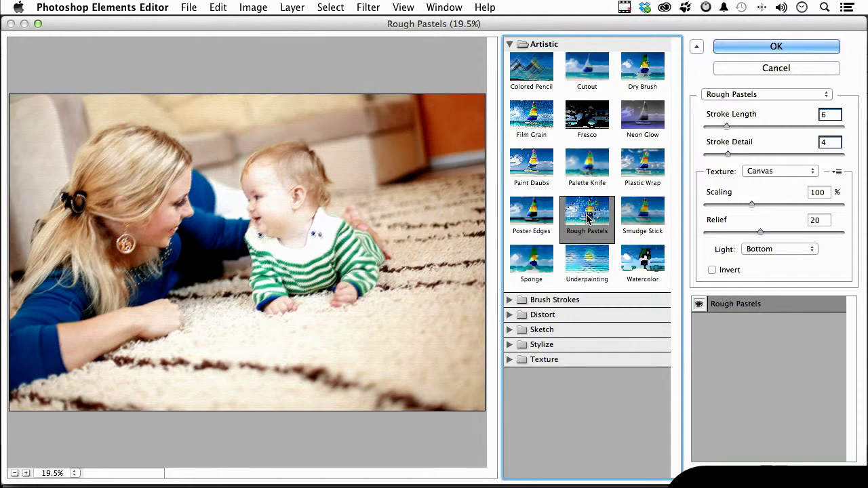
Step: Choose the Film Grain filter, add a second effect layer above it and keep that upper layer selected
left_click(540, 115)
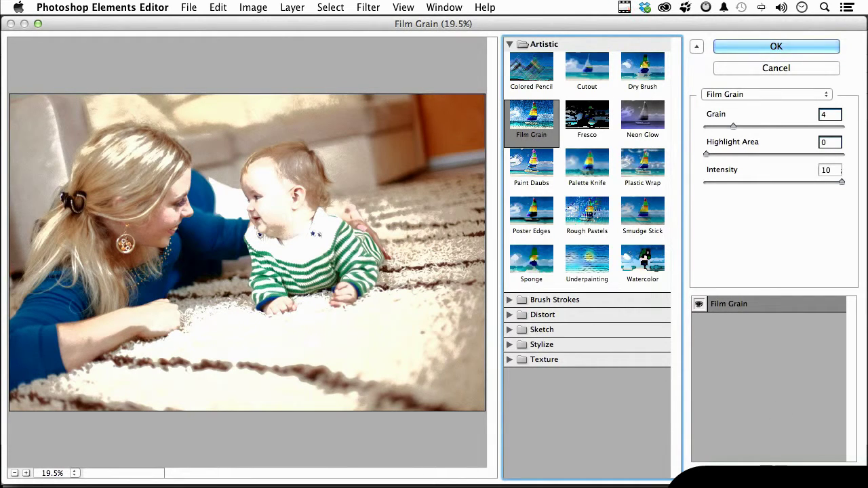
left_click(833, 472)
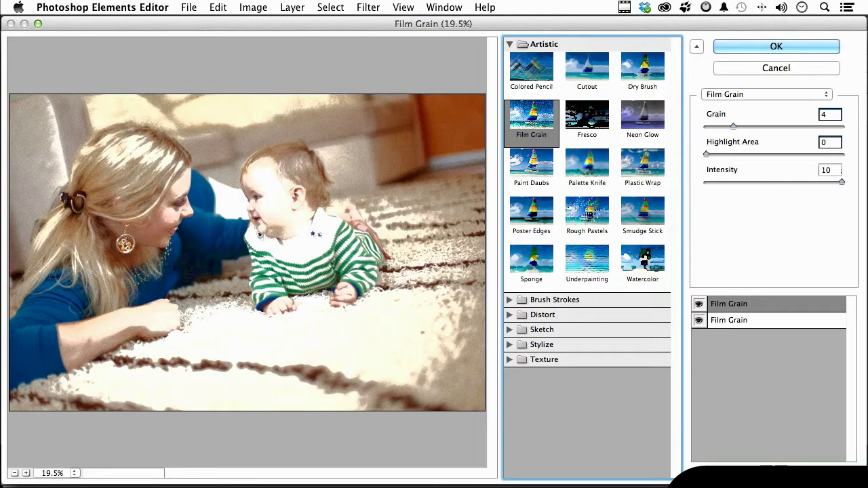
left_click(736, 320)
left_click(736, 310)
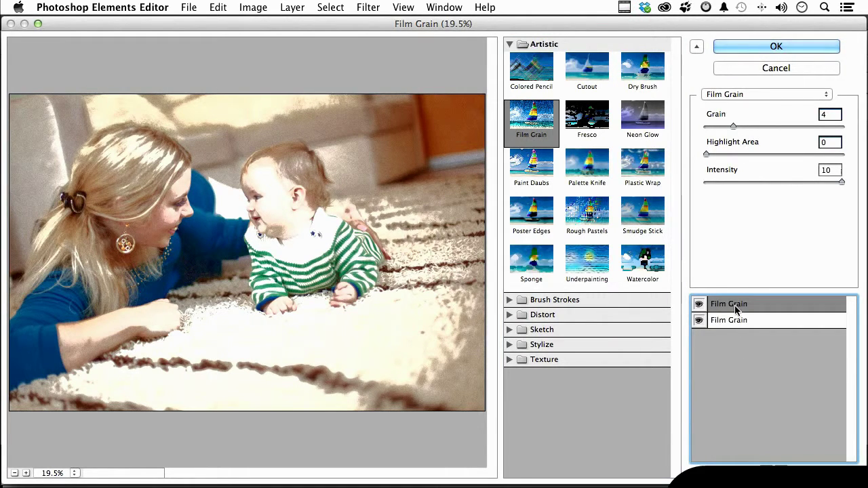
Step: Try Watercolor, Plastic Wrap and Neon Glow in turn on the upper effect layer
left_click(647, 269)
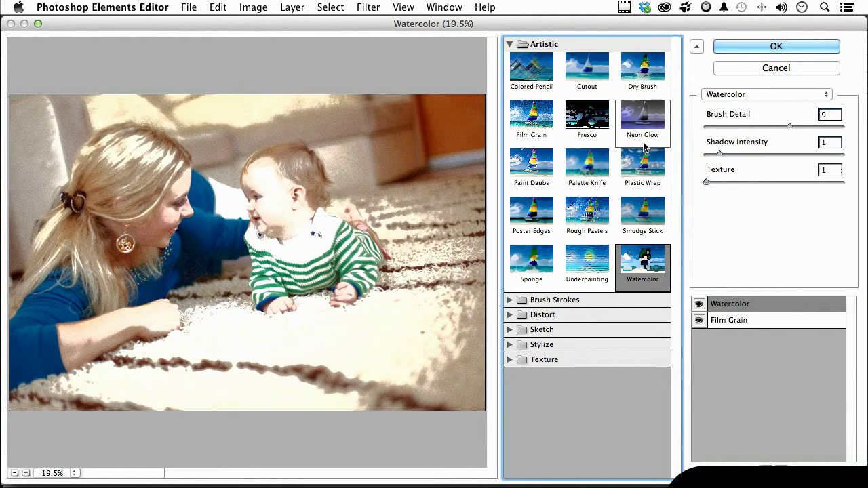
left_click(644, 171)
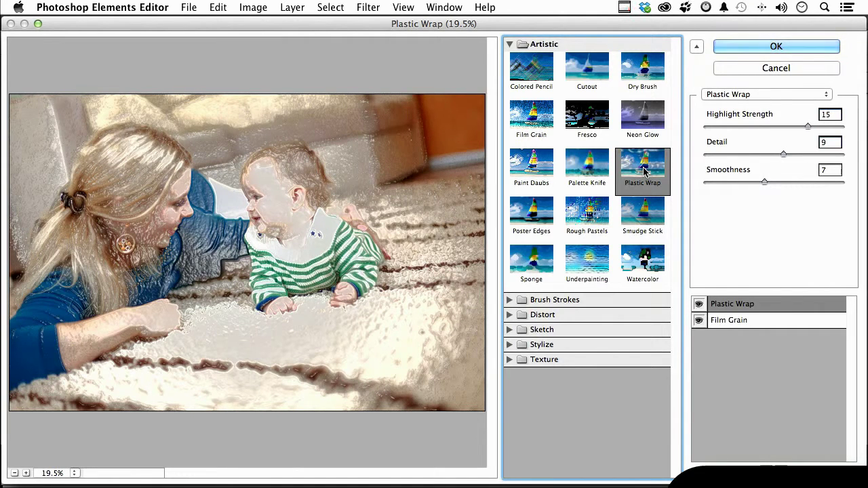
left_click(641, 119)
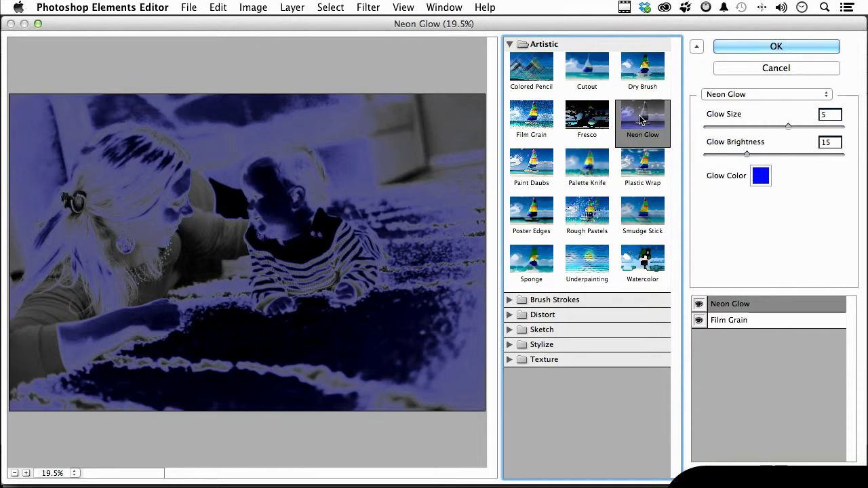
Step: Toggle the Neon Glow effect off and on, and move it beneath the Film Grain effect
left_click(698, 305)
left_click(699, 305)
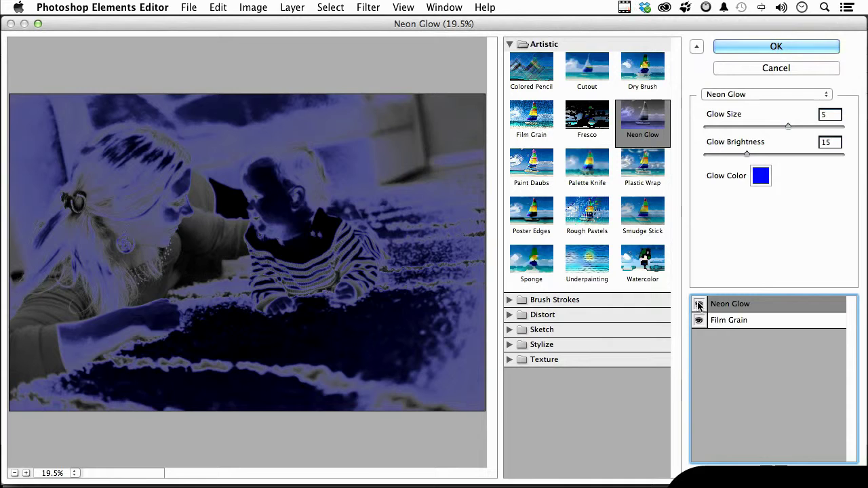
left_click_drag(731, 308, 732, 328)
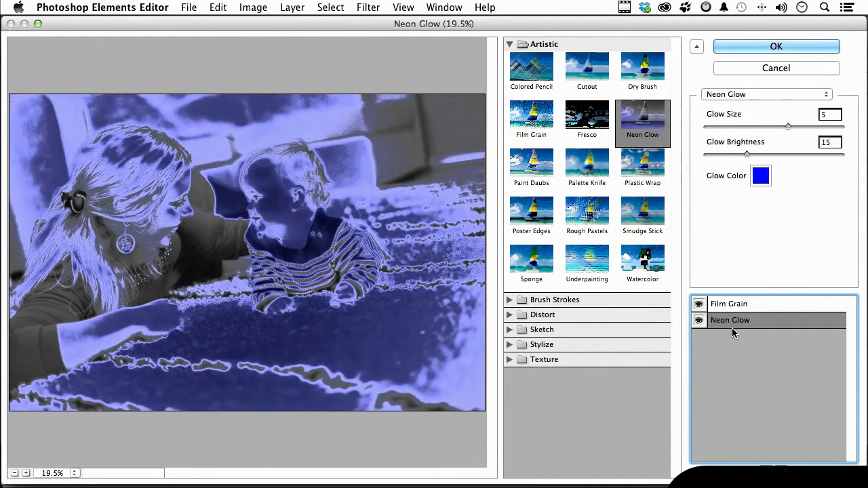
Step: Browse the Brush Strokes, Distort and Sketch categories and replace the Neon Glow effect with Charcoal
left_click(510, 300)
left_click(510, 300)
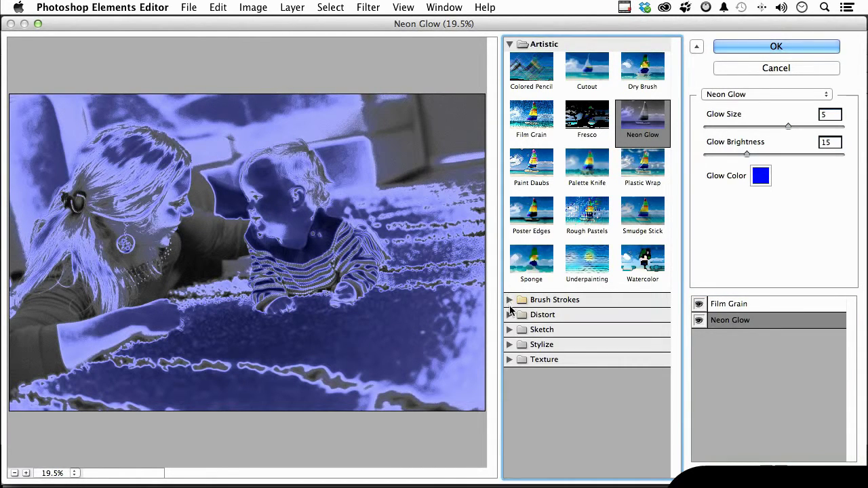
left_click(510, 315)
left_click(509, 315)
left_click(510, 329)
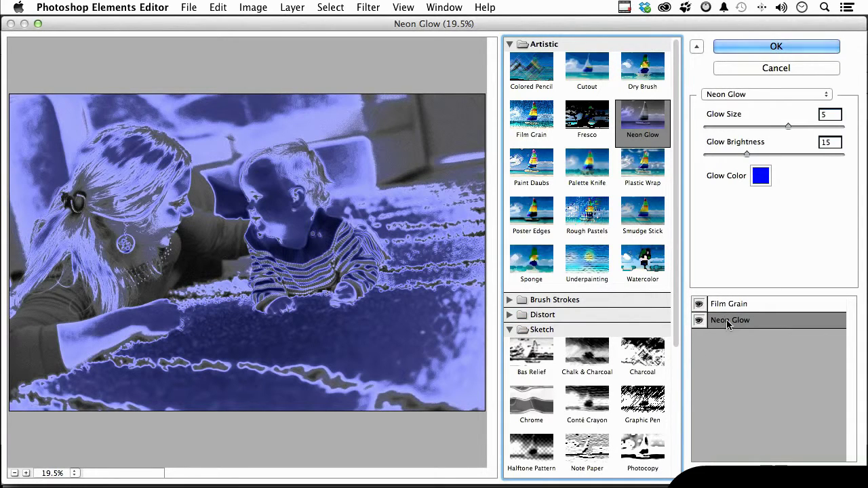
left_click(653, 359)
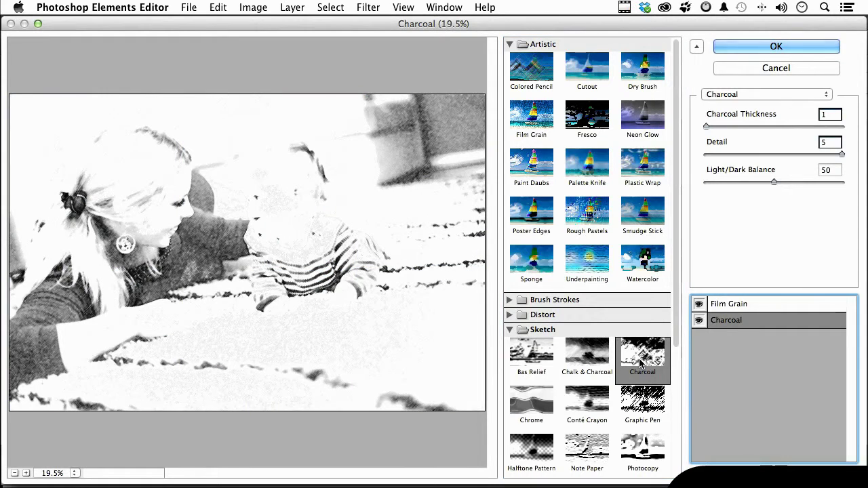
Step: Hide the Film Grain effect and set Charcoal Thickness to 2, Detail to 4 and Light/Dark Balance to 72
left_click(699, 304)
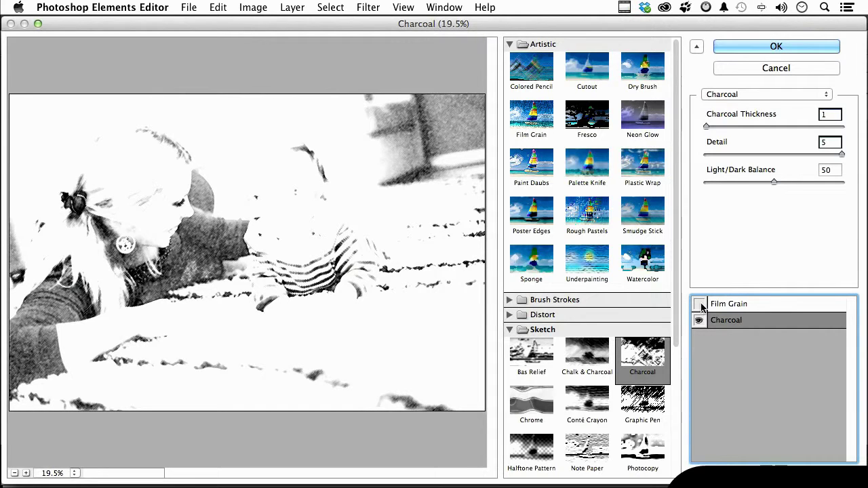
left_click_drag(709, 129, 729, 128)
left_click_drag(842, 154, 825, 158)
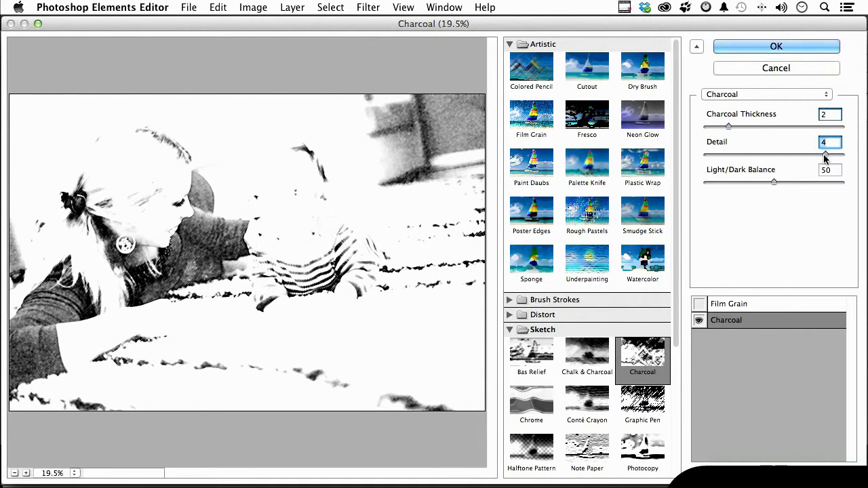
left_click_drag(779, 184, 805, 184)
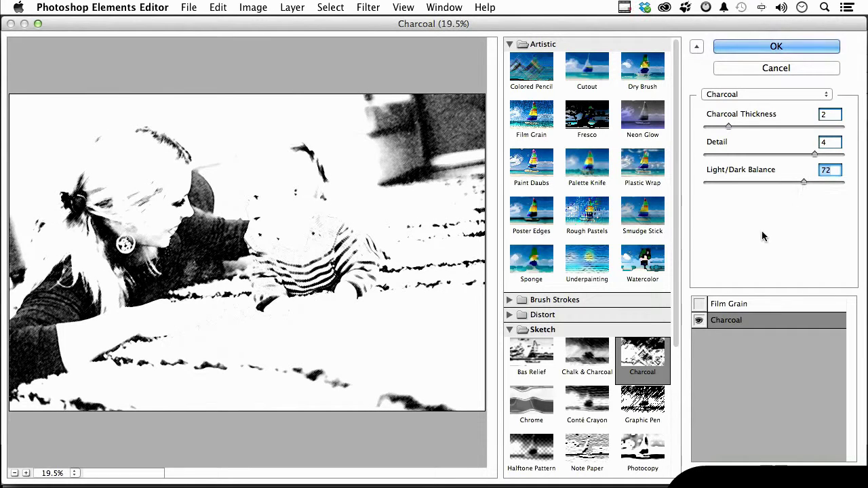
Step: Replace the Charcoal effect with Graphic Pen, delete the hidden Film Grain effect and apply the filter to the photo
left_click(643, 415)
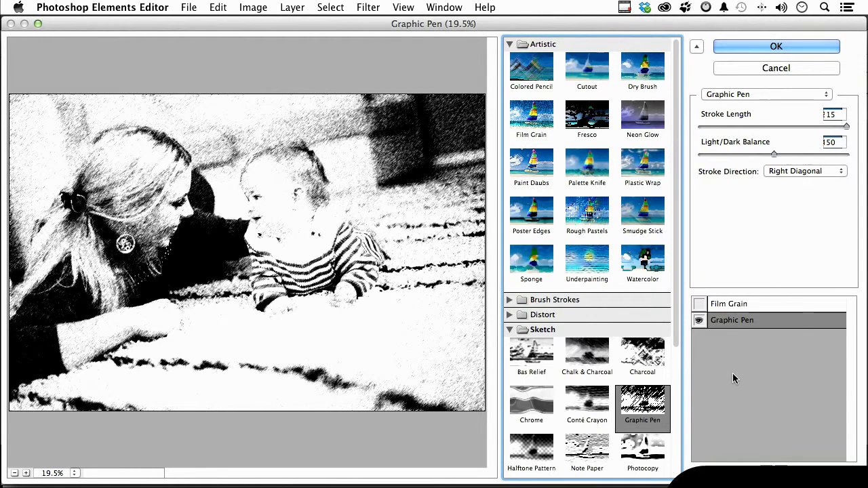
left_click(737, 305)
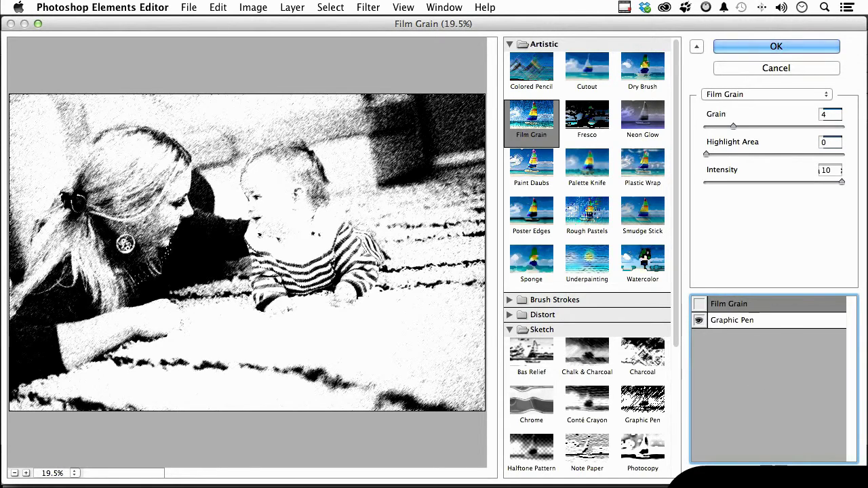
left_click(782, 471)
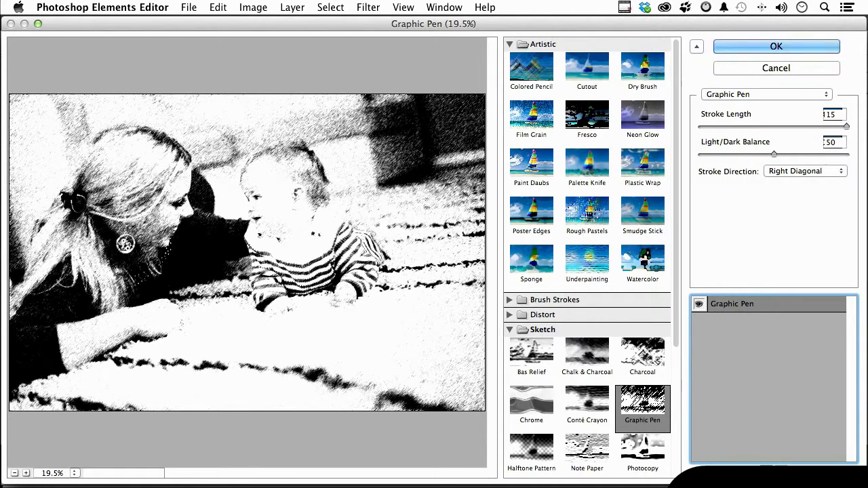
left_click(776, 47)
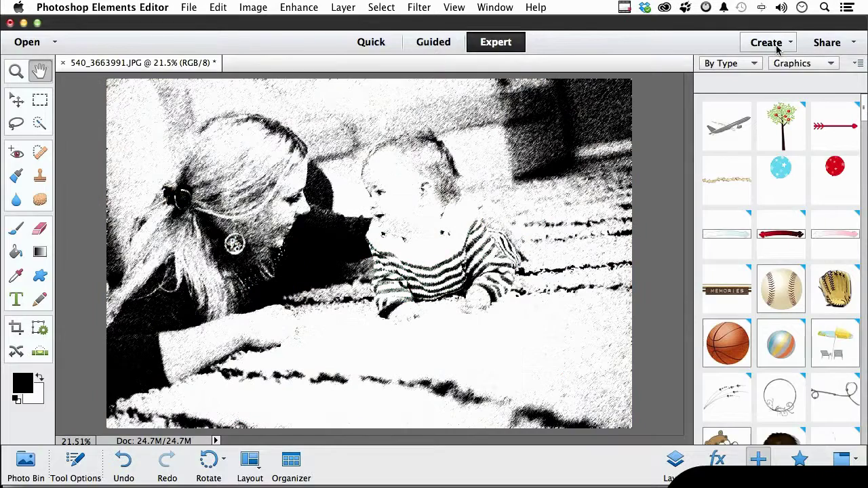
Step: Check the photo's layers and close 540_3663991.JPG without saving the changes
left_click(675, 463)
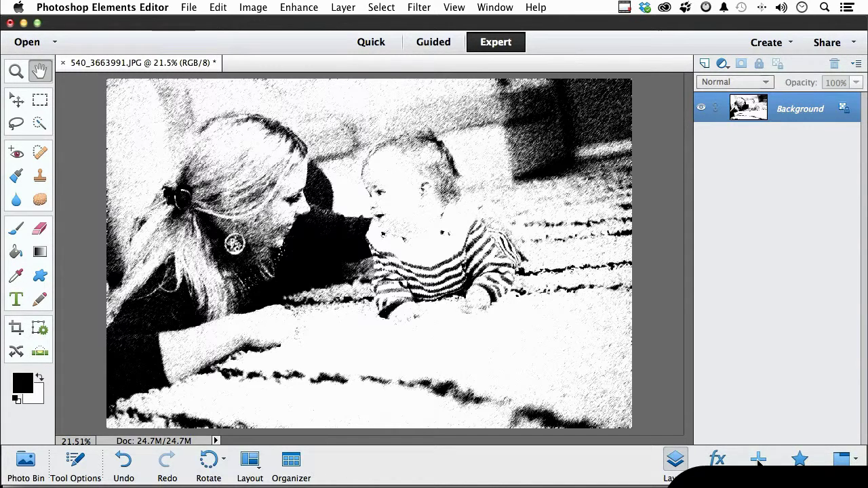
left_click(61, 63)
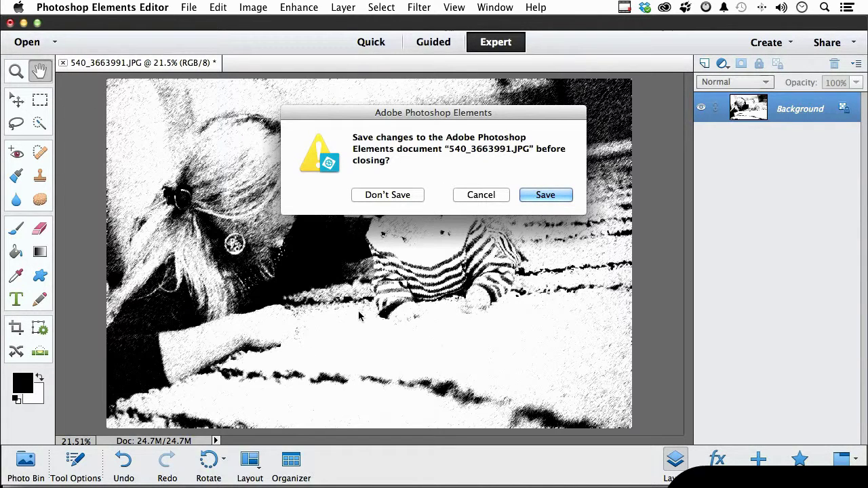
left_click(383, 195)
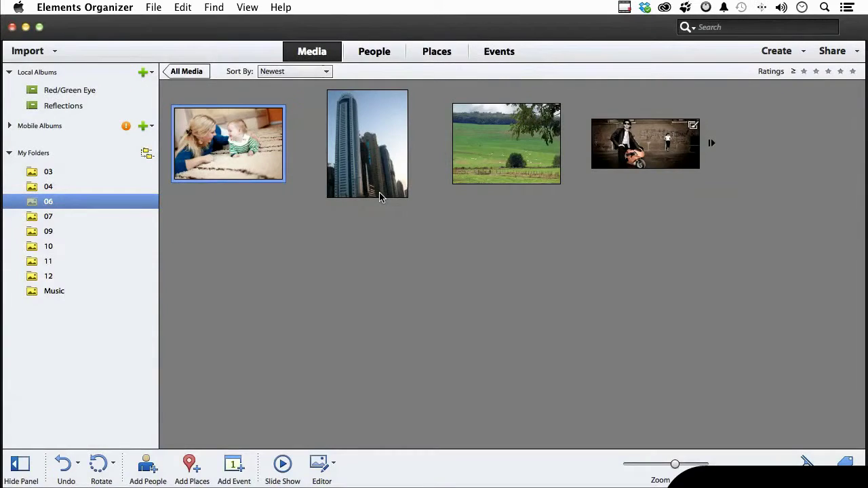